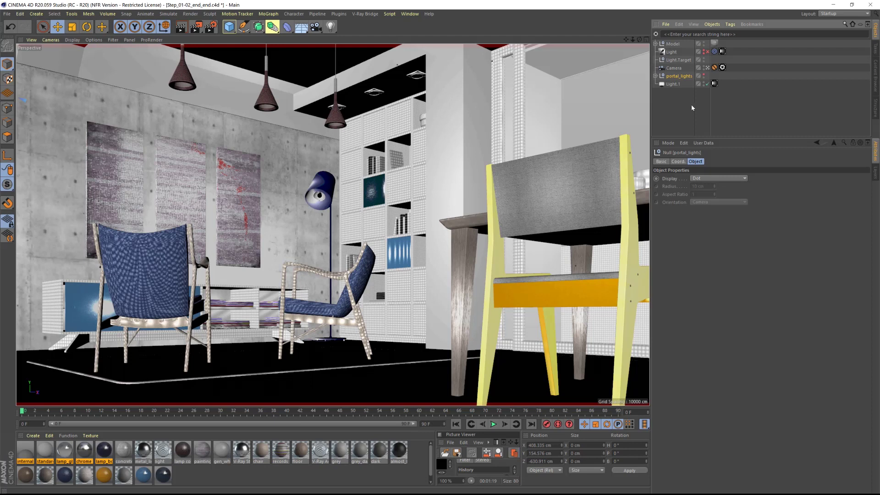
# Clear the sun.hdr texture from the dome light and turn off Use Texture.
pyautogui.click(714, 84)
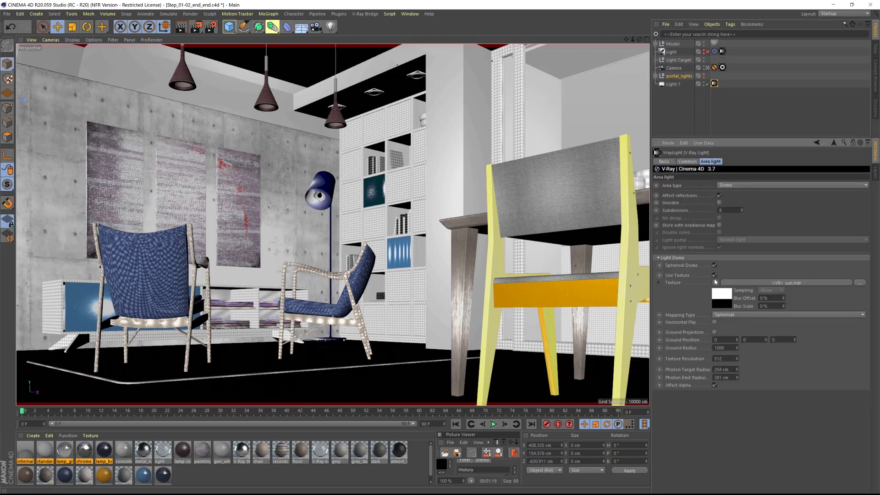
pyautogui.click(715, 281)
pyautogui.click(725, 73)
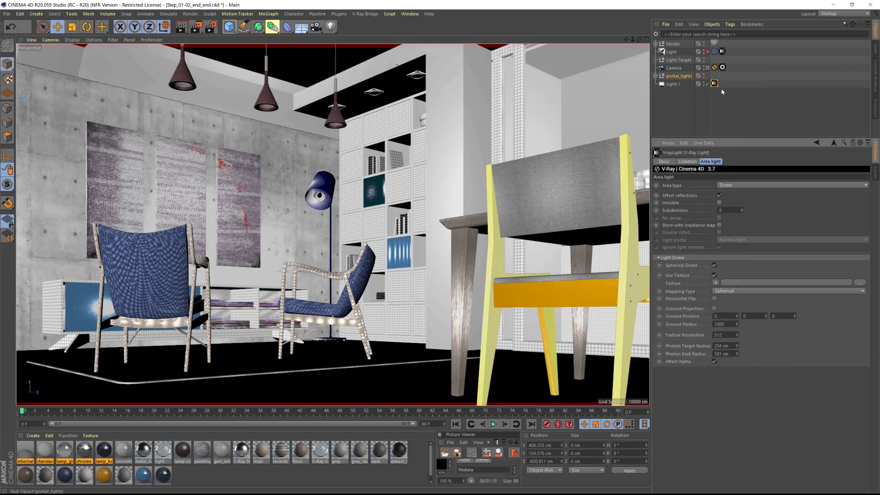
pyautogui.click(715, 276)
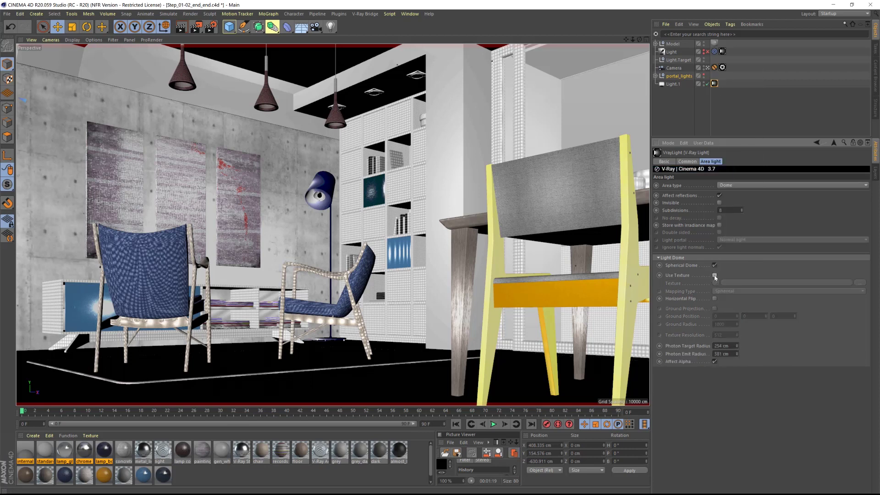
# Set the dome light colour to dark blue: H 235, S 100, V 21.
pyautogui.click(687, 161)
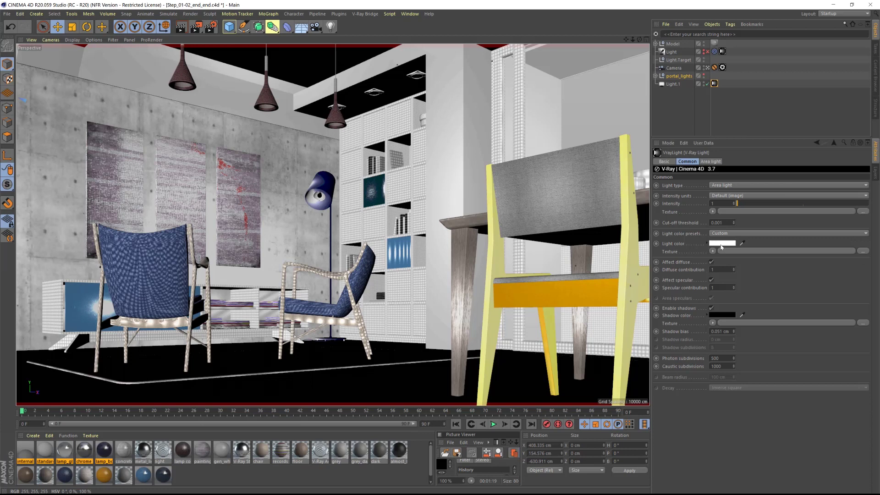
pyautogui.click(722, 243)
pyautogui.click(743, 243)
pyautogui.click(755, 245)
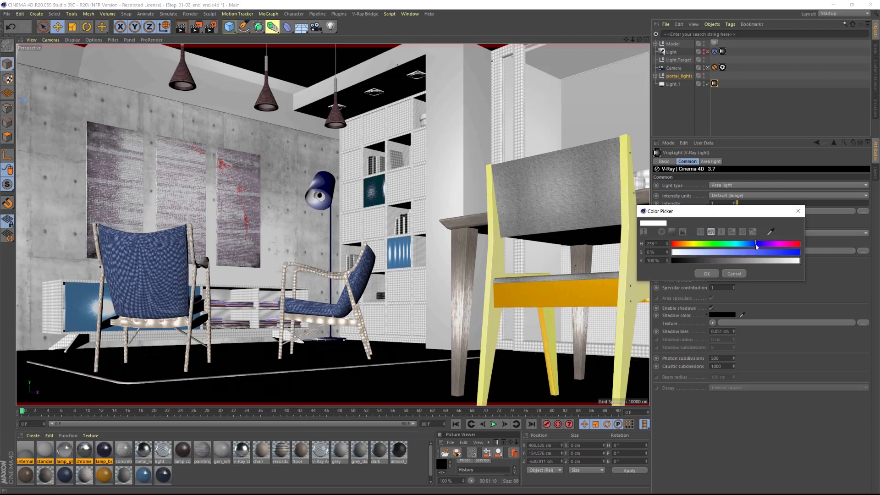
pyautogui.moveTo(768, 254); pyautogui.dragTo(808, 251)
pyautogui.moveTo(746, 261); pyautogui.dragTo(684, 264)
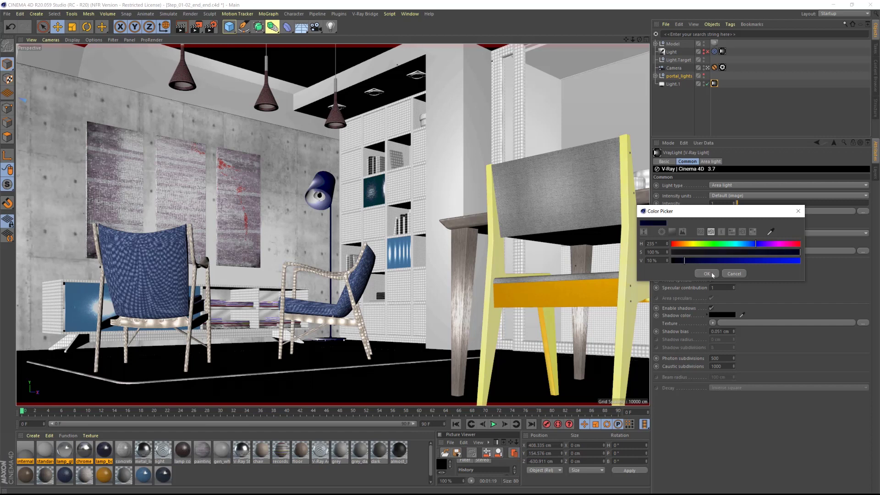
pyautogui.click(708, 273)
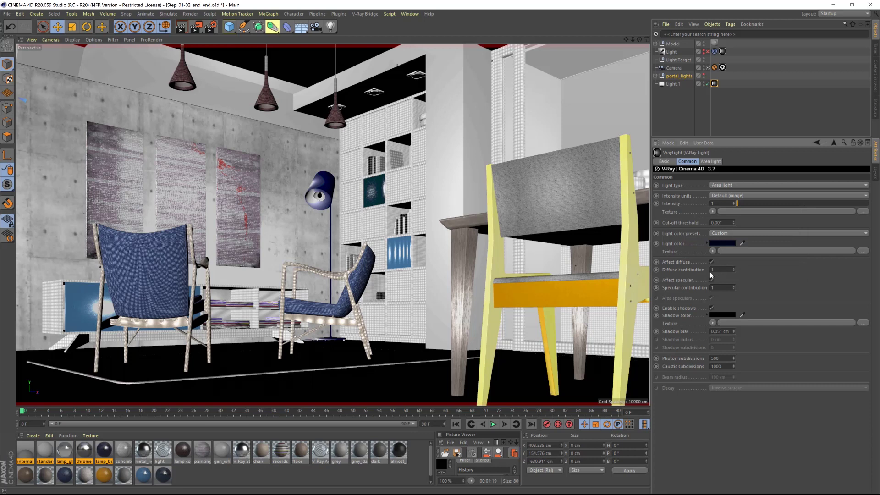
# Test-render the scene under the dark blue dome, then close the frame buffer.
pyautogui.click(198, 29)
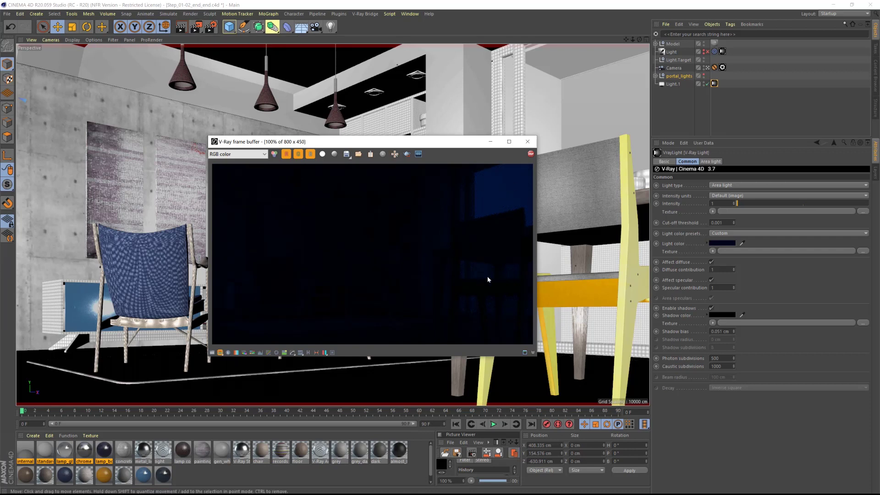
pyautogui.click(527, 141)
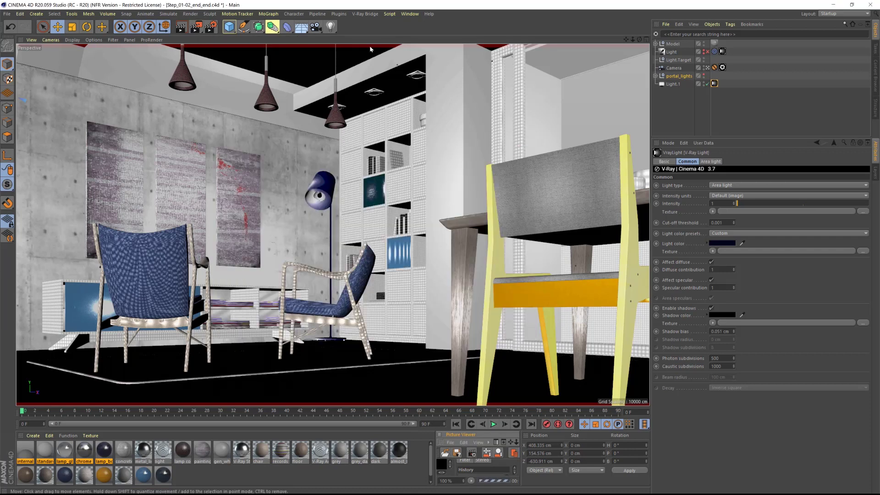
# Add a V-Ray rectangle area light and rotate, scale and move it under the second pendant.
pyautogui.click(365, 14)
pyautogui.moveTo(376, 61)
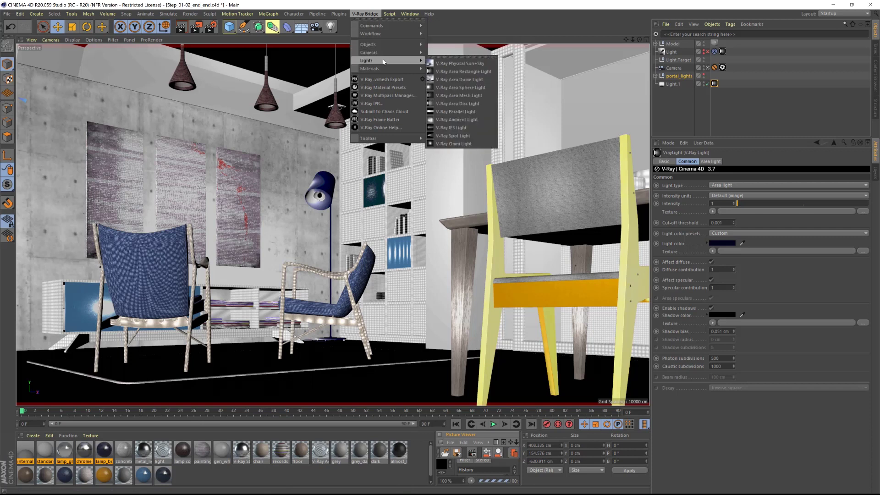
pyautogui.click(460, 72)
pyautogui.press('r')
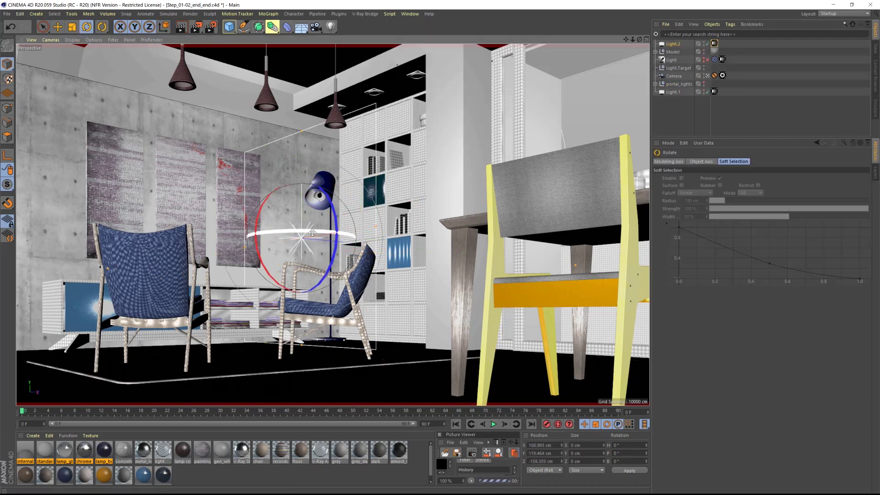
pyautogui.press('F2')
pyautogui.scroll(-3, 409, 249)
pyautogui.scroll(5, 403, 213)
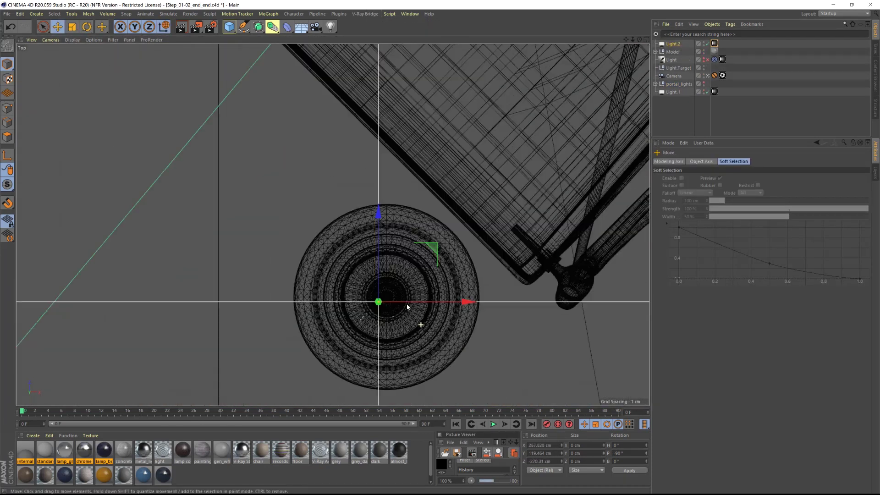
pyautogui.press('t')
pyautogui.press('e')
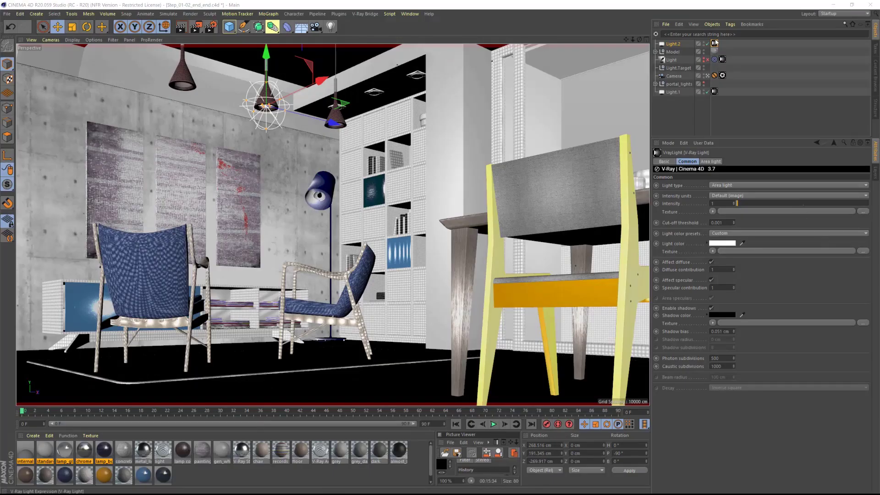
# Set the light's intensity units to Radiant power at 30 W.
pyautogui.click(714, 45)
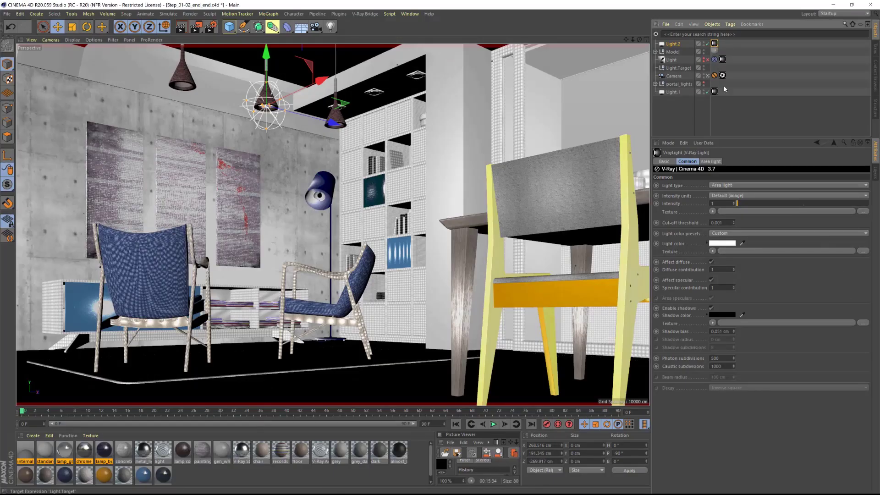
pyautogui.click(726, 196)
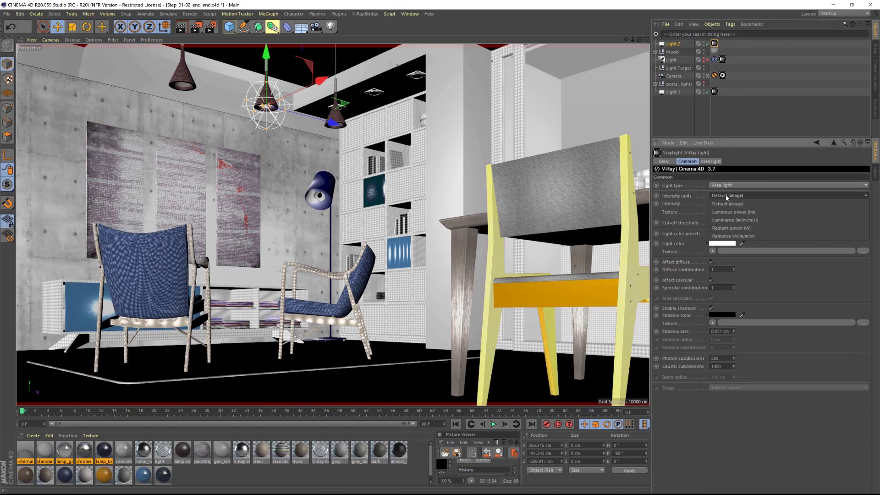
pyautogui.click(733, 227)
pyautogui.moveTo(726, 204); pyautogui.dragTo(708, 203)
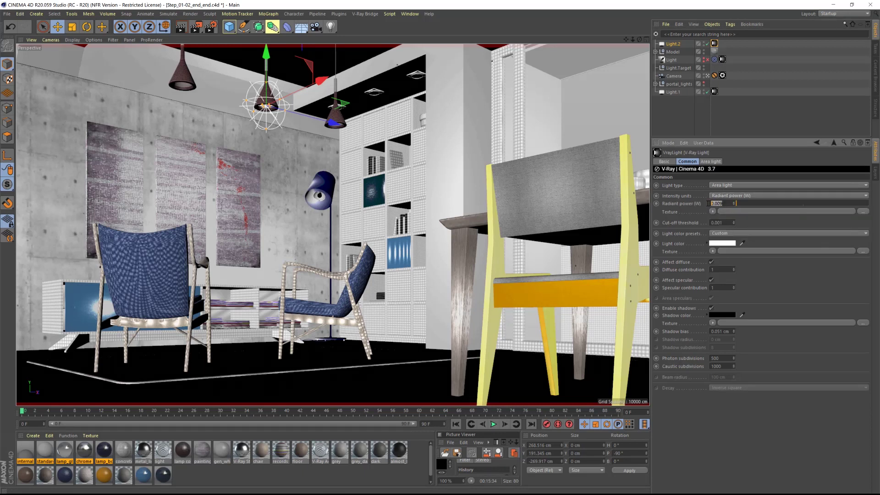
pyautogui.write('30')
pyautogui.press('Return')
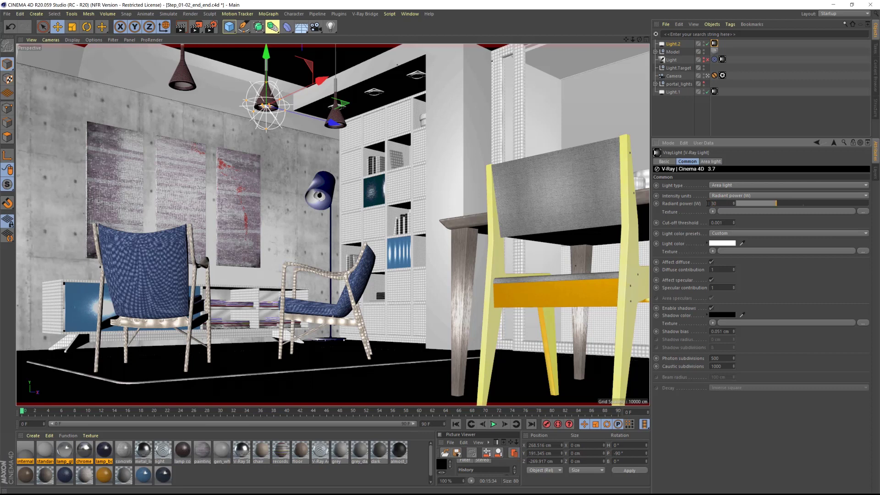
# Give the light a pale yellow colour (H 56, S 25) and render to check.
pyautogui.click(726, 243)
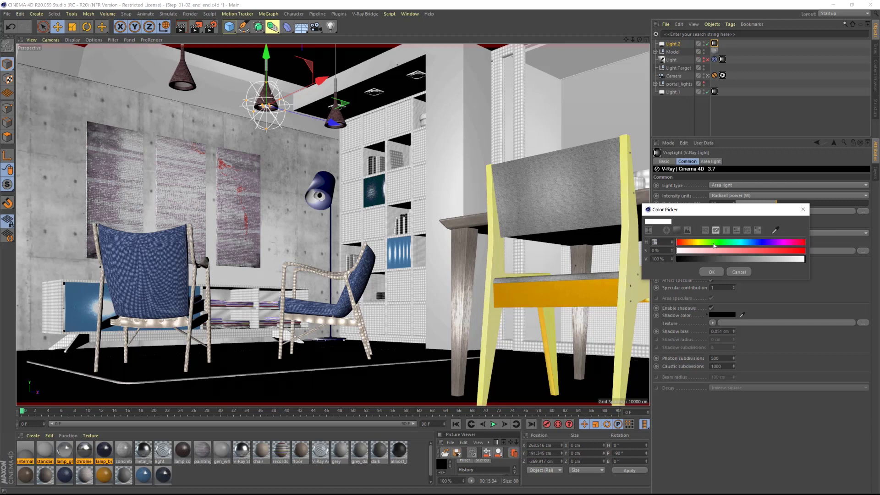
pyautogui.click(701, 243)
pyautogui.moveTo(699, 245); pyautogui.dragTo(708, 252)
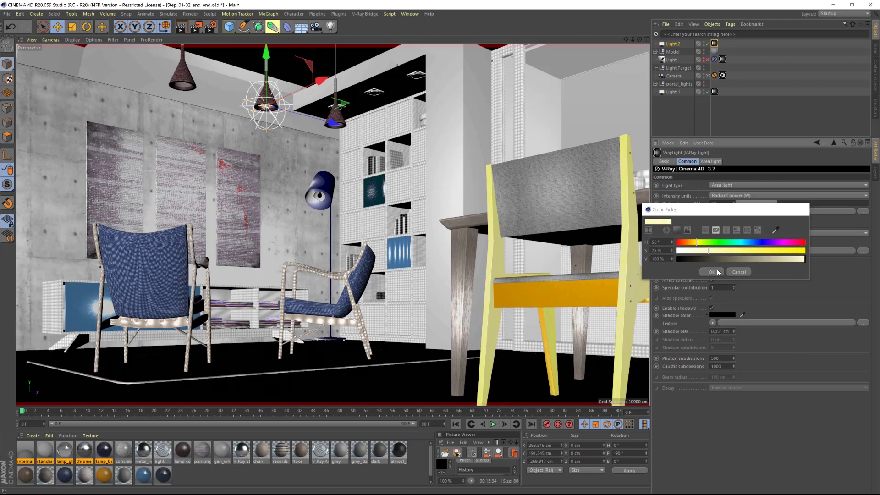
pyautogui.click(711, 271)
pyautogui.click(196, 27)
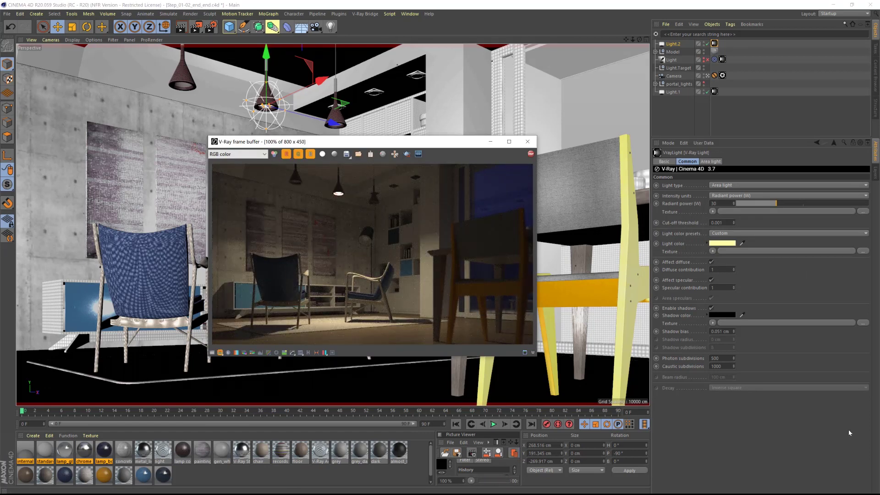
# In Top view, copy the pendant area light over the other lamp.
pyautogui.press('F2')
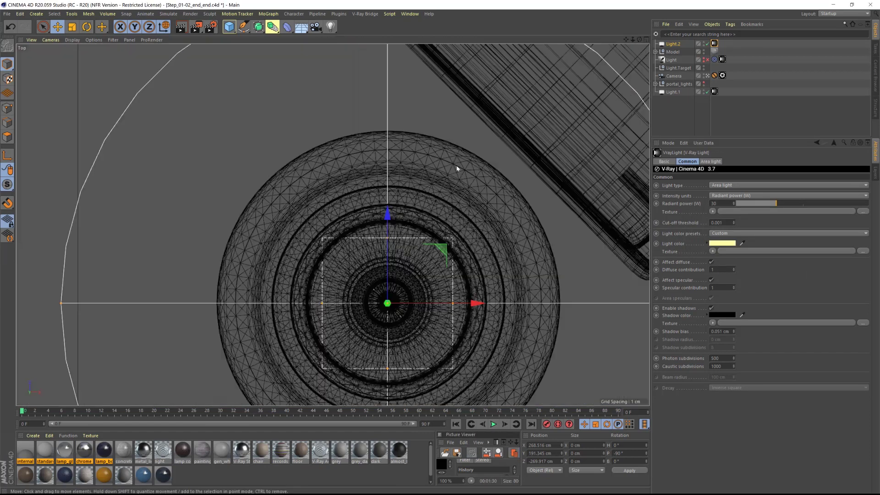
pyautogui.scroll(-5, 458, 183)
pyautogui.keyDown('ctrl'); pyautogui.moveTo(387, 160); pyautogui.dragTo(387, 309); pyautogui.keyUp('ctrl')
pyautogui.scroll(5, 389, 358)
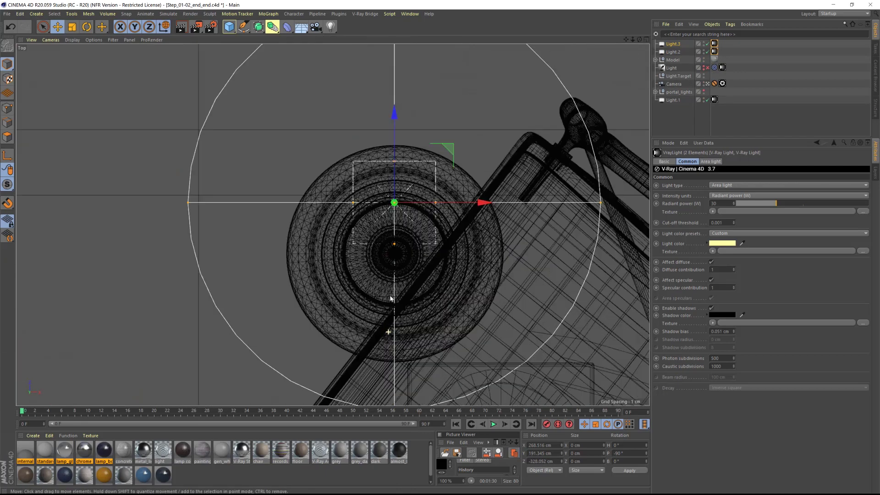
pyautogui.scroll(-5, 335, 344)
pyautogui.scroll(-5, 341, 312)
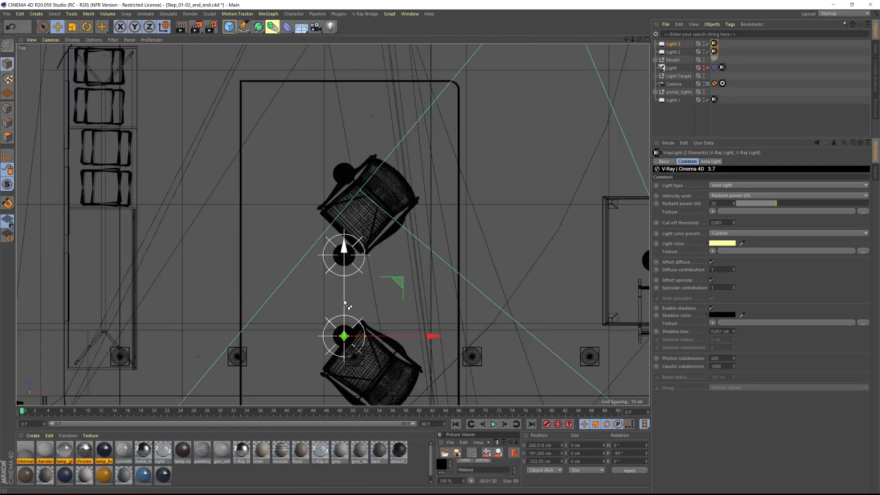
pyautogui.keyDown('ctrl'); pyautogui.moveTo(344, 299); pyautogui.dragTo(344, 139); pyautogui.keyUp('ctrl')
pyautogui.scroll(8, 358, 170)
pyautogui.scroll(-4, 359, 169)
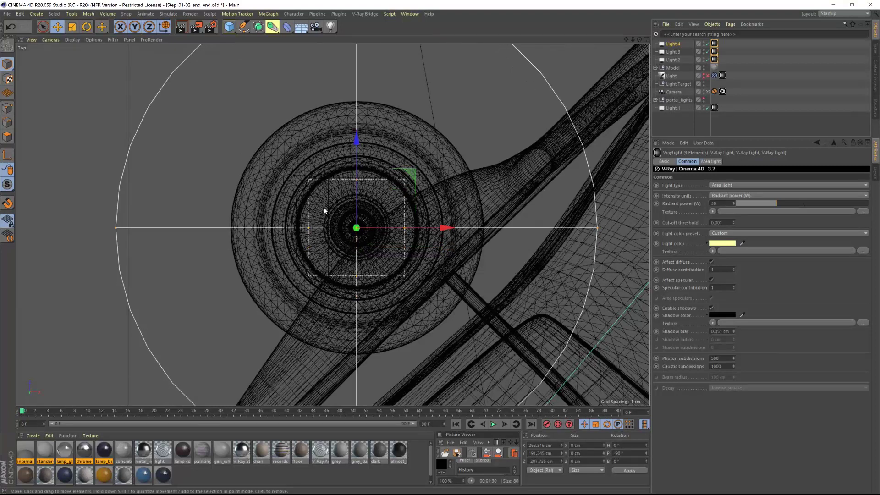
pyautogui.press('F1')
# Group Light.1, Light.4 and Light.3 under a new null with Alt+G.
pyautogui.keyDown('ctrl'); pyautogui.click(672, 52); pyautogui.keyUp('ctrl')
pyautogui.moveTo(672, 52); pyautogui.dragTo(672, 127)
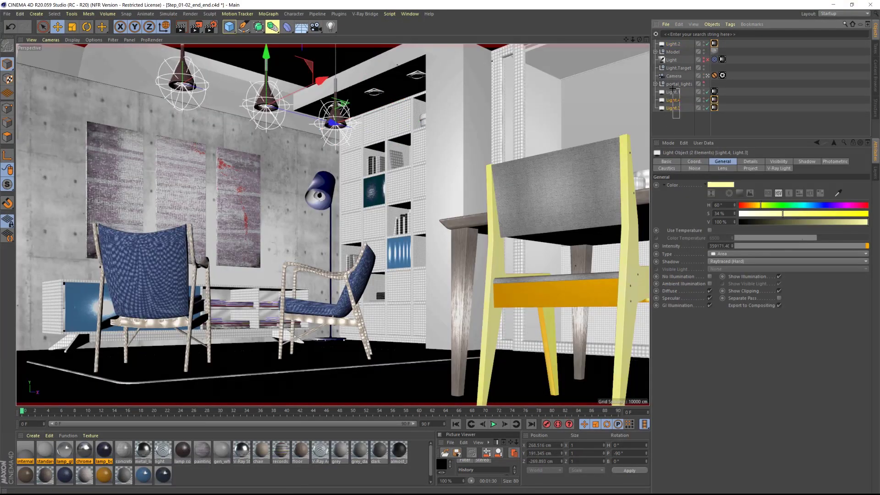
pyautogui.moveTo(672, 89); pyautogui.dragTo(672, 90)
pyautogui.hotkey('alt', 'g')
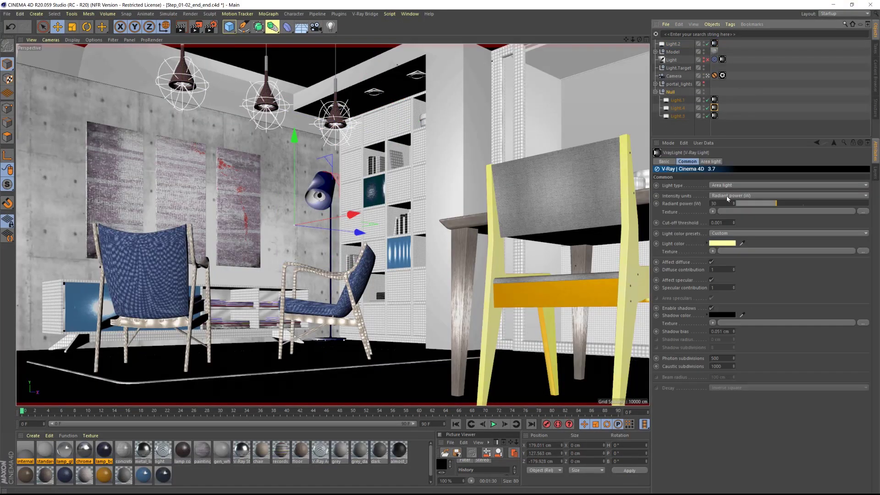
# Check the pale yellow V-Ray light colour on the grouped lights, including Light.3.
pyautogui.click(721, 243)
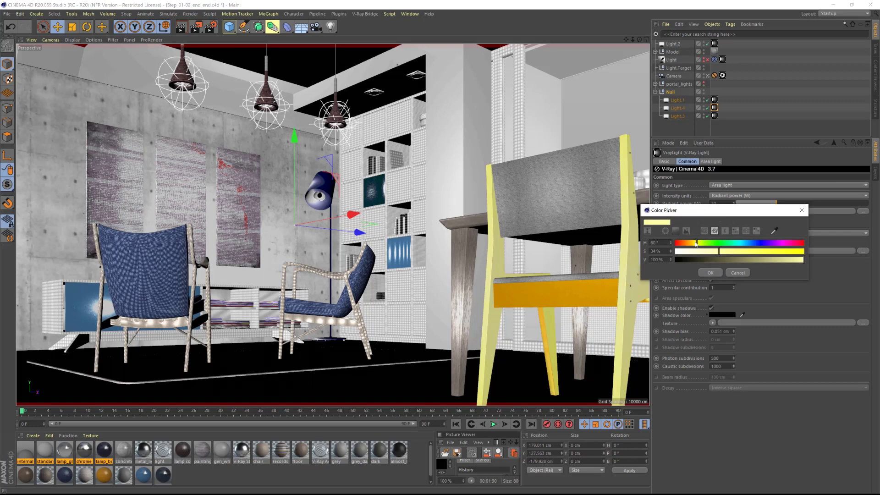
pyautogui.click(715, 116)
pyautogui.click(722, 243)
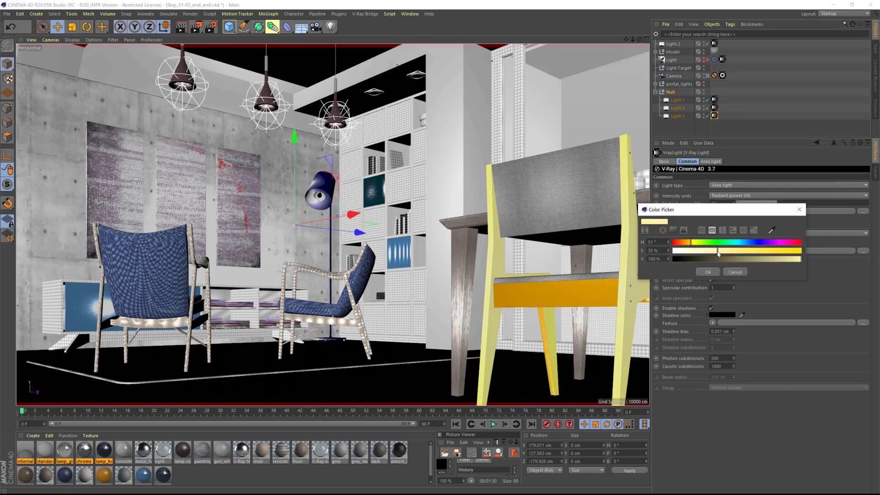
pyautogui.click(707, 272)
# Rename the light group null to 'spotlights'.
pyautogui.doubleClick(670, 92)
pyautogui.write('spot')
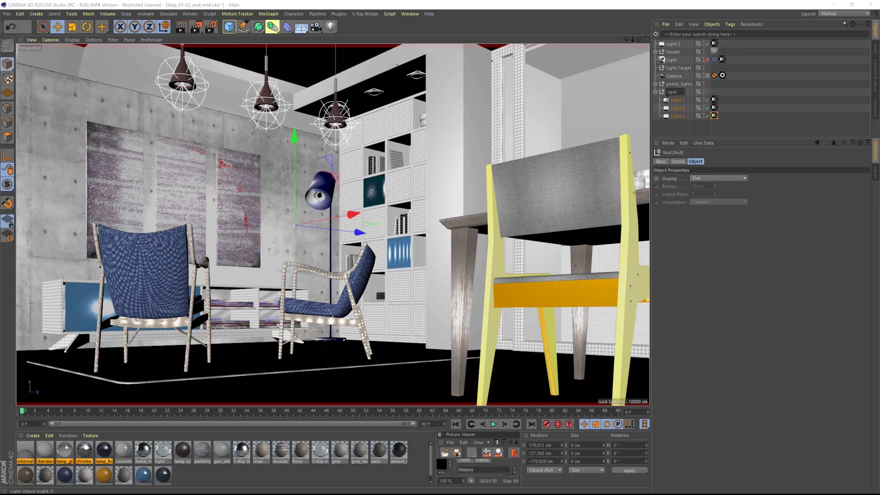
pyautogui.write('lights')
pyautogui.press('Return')
# Render a test image, then slide a copied area light along X into a ceiling recess.
pyautogui.hotkey('shift', 'r')
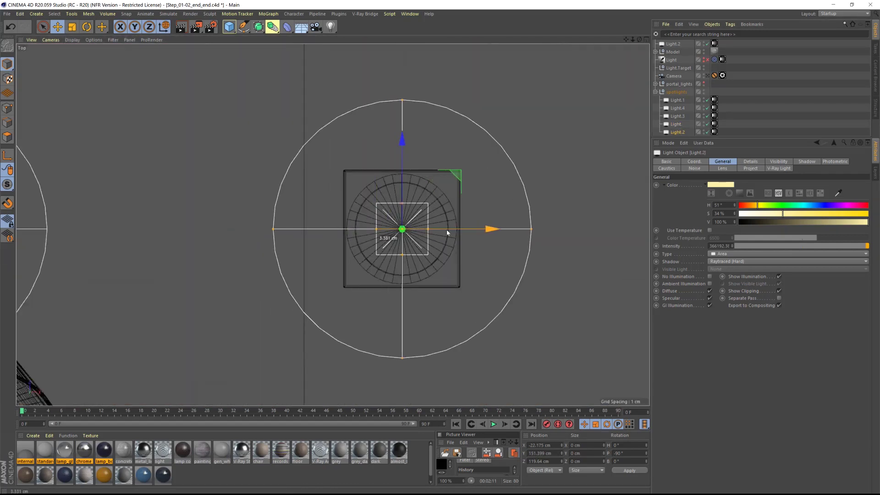
pyautogui.keyDown('ctrl'); pyautogui.moveTo(363, 243); pyautogui.dragTo(619, 242); pyautogui.keyUp('ctrl')
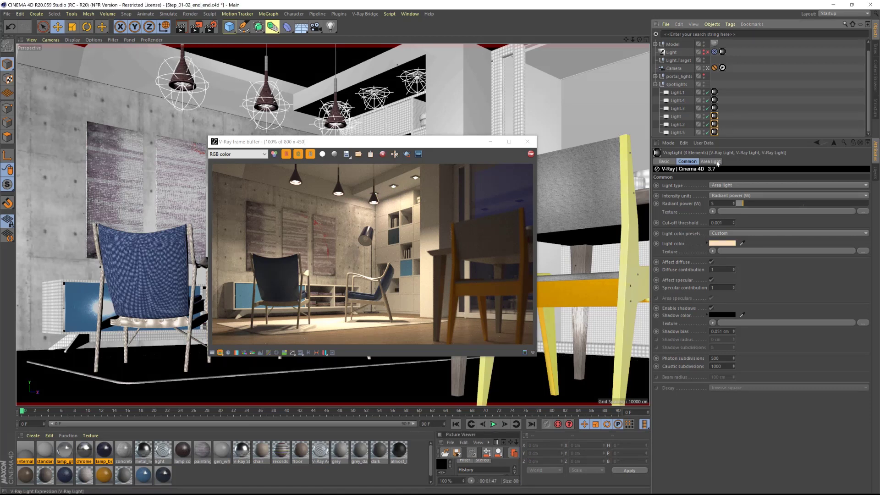
# Set the ceiling area lights' Directional value to 0.8.
pyautogui.click(715, 162)
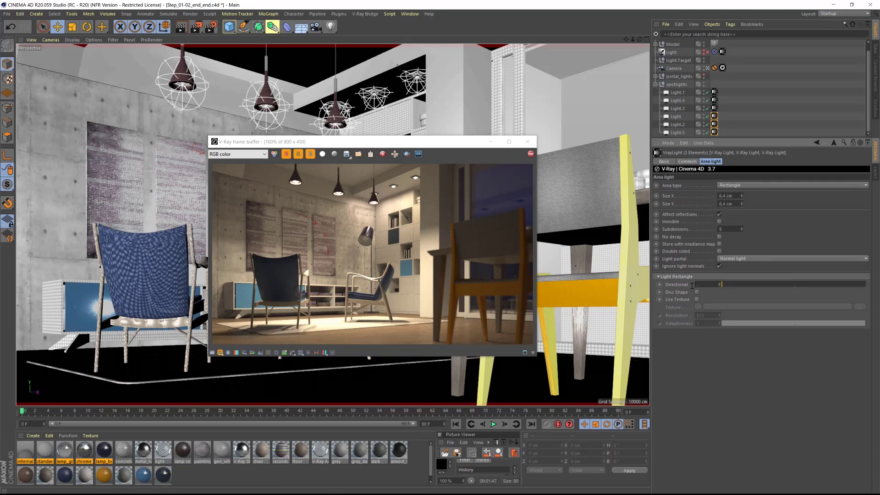
pyautogui.write('.8')
pyautogui.press('Return')
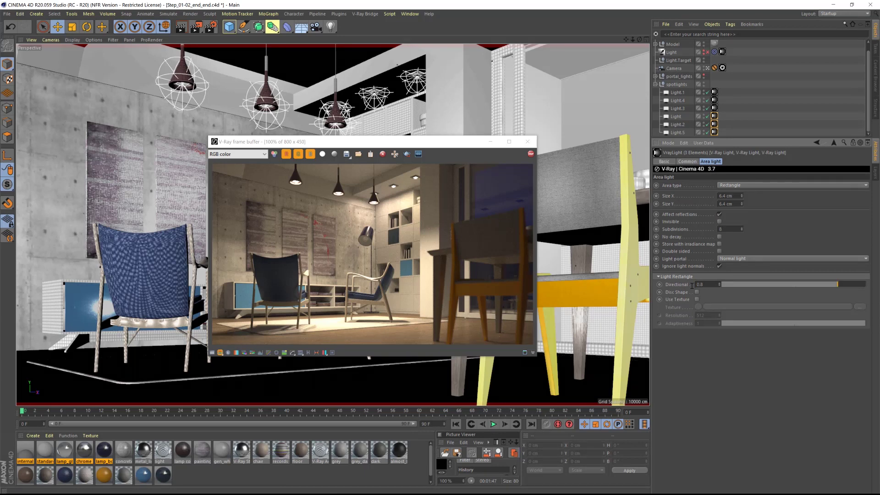
# Lower the light colours' saturation to 36% on one light and 28% on the next.
pyautogui.click(687, 162)
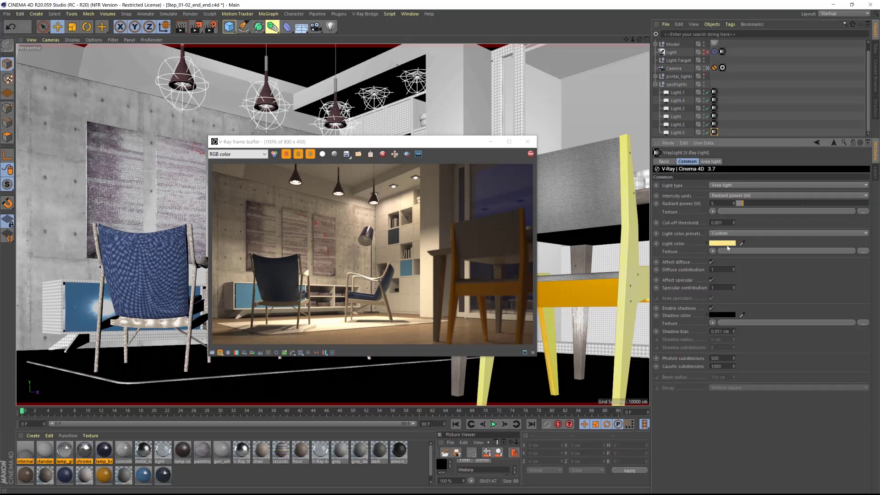
pyautogui.click(720, 243)
pyautogui.click(722, 250)
pyautogui.click(710, 271)
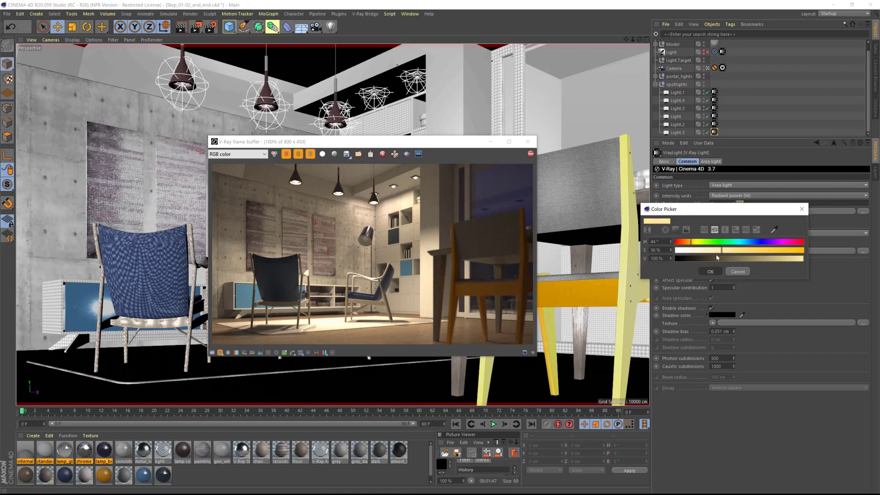
pyautogui.click(714, 116)
pyautogui.click(720, 243)
pyautogui.click(713, 252)
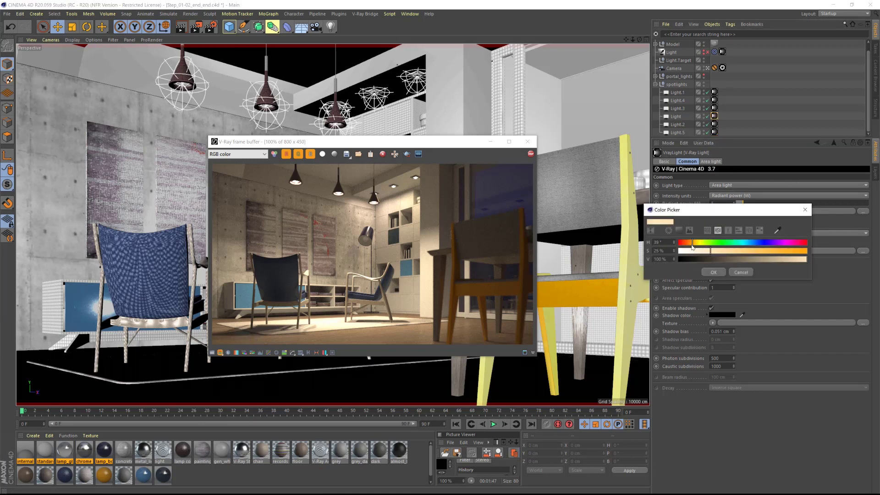
pyautogui.click(714, 272)
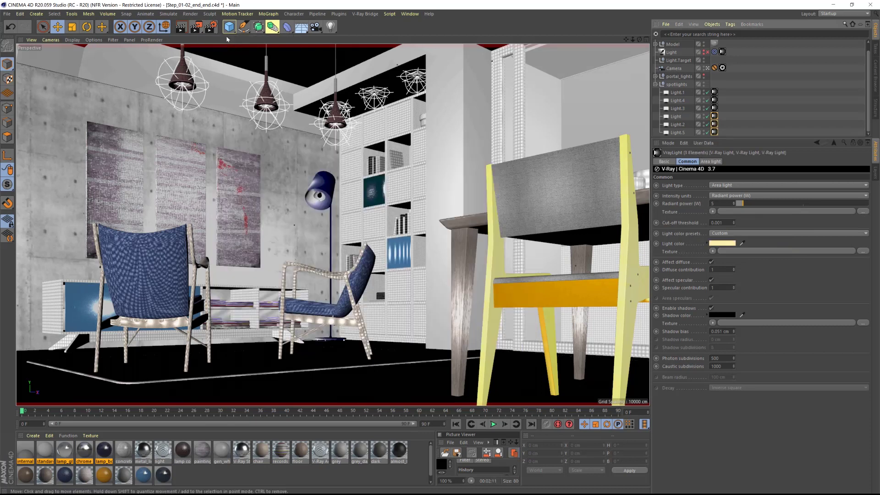
pyautogui.hotkey('ctrl', 'b')
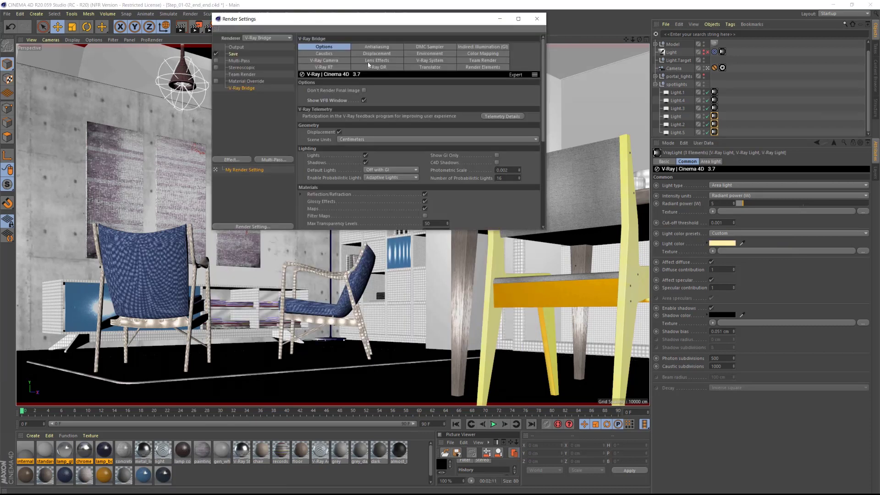
pyautogui.click(369, 61)
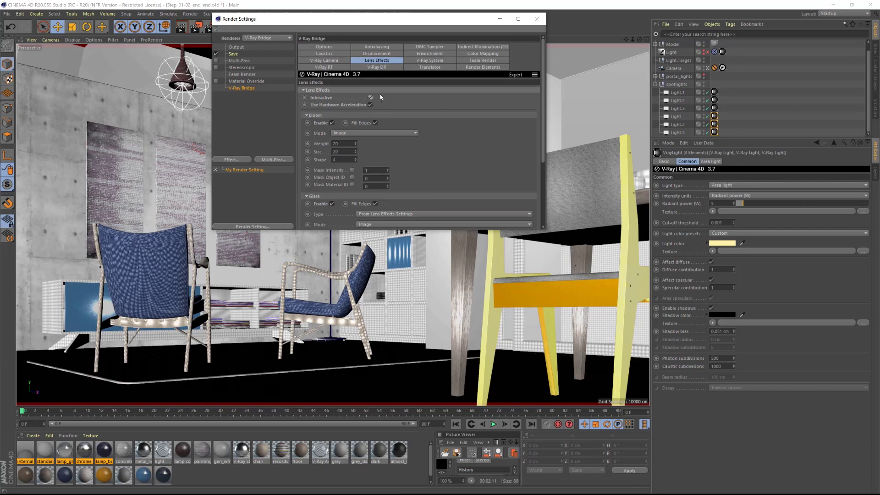
pyautogui.click(537, 19)
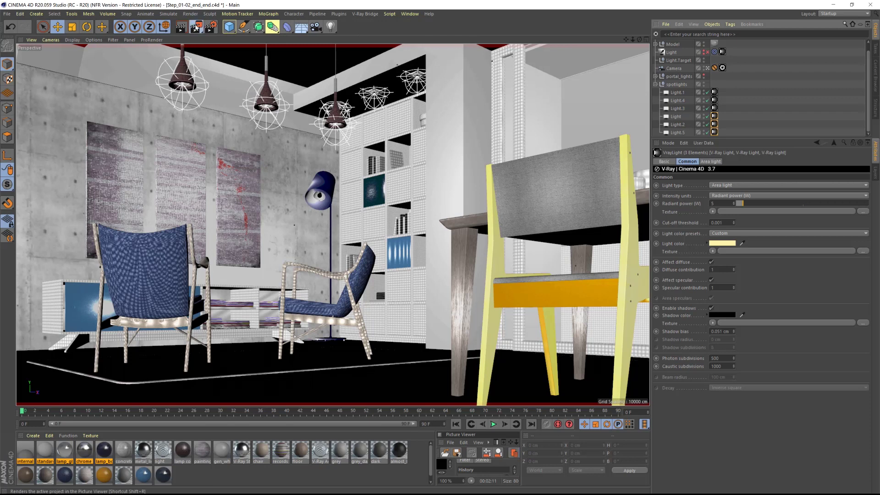
# Render again with Shift+R and show the frame buffer's bloom and glare controls.
pyautogui.hotkey('shift', 'r')
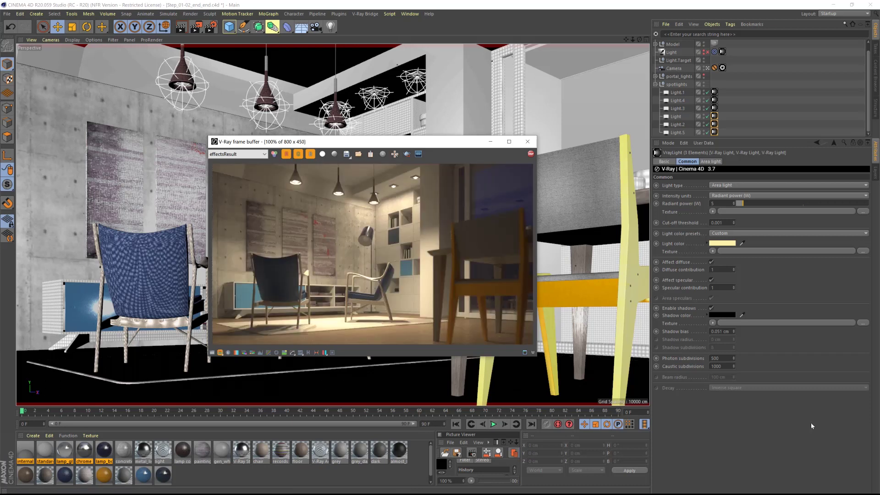
pyautogui.click(332, 353)
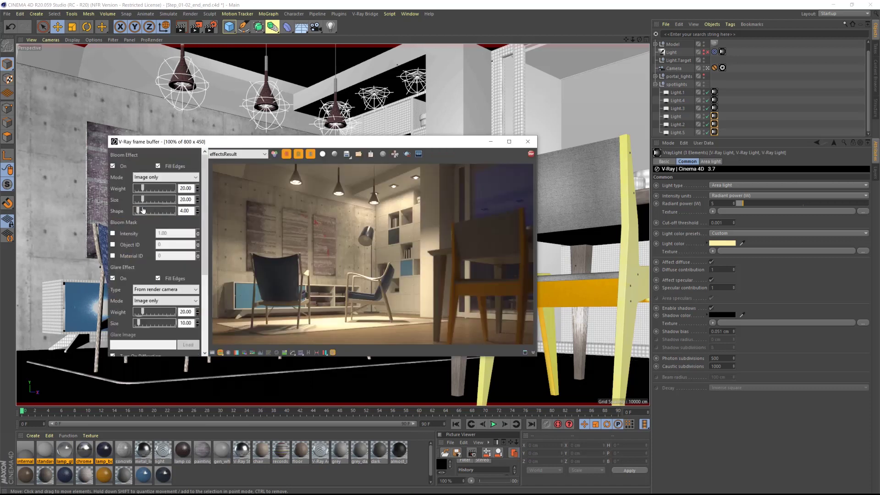
# Set bloom shape 6.91 and weight 23.23, then enable 6381 white balance and a curve.
pyautogui.moveTo(138, 210); pyautogui.dragTo(141, 207)
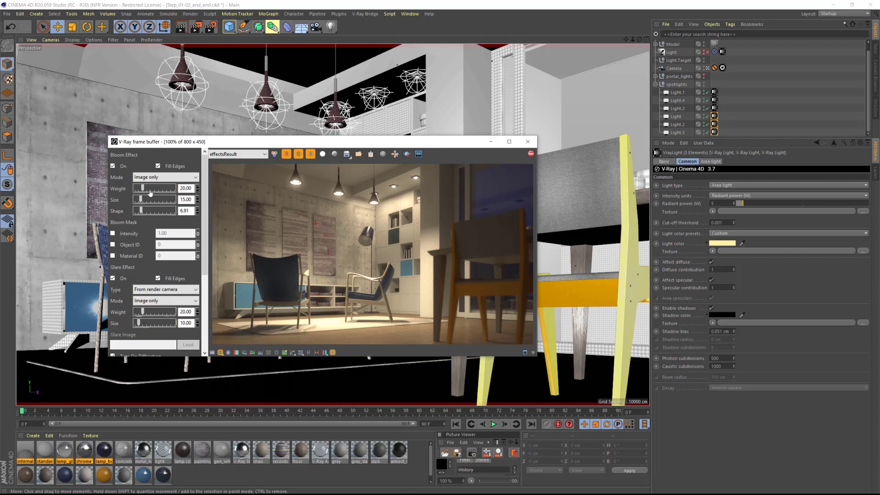
pyautogui.moveTo(144, 189); pyautogui.dragTo(145, 189)
pyautogui.click(212, 352)
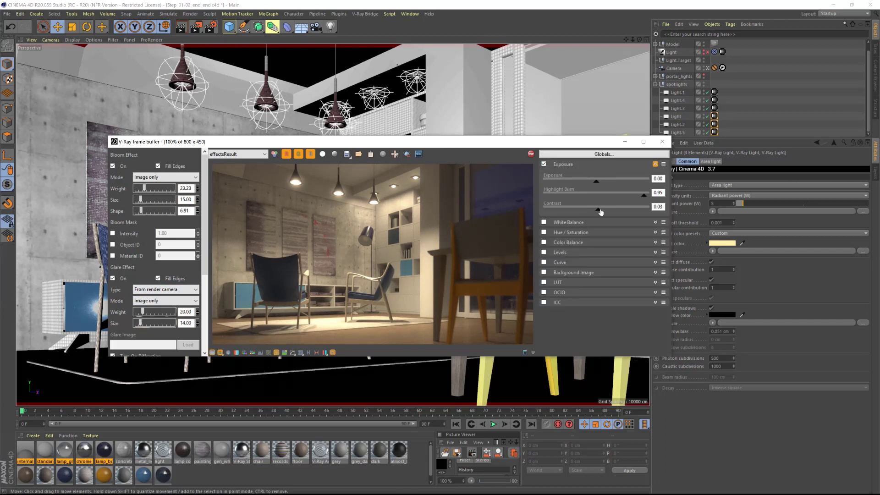
pyautogui.click(544, 223)
pyautogui.moveTo(602, 240); pyautogui.dragTo(622, 255)
pyautogui.click(544, 282)
pyautogui.scroll(-3, 667, 328)
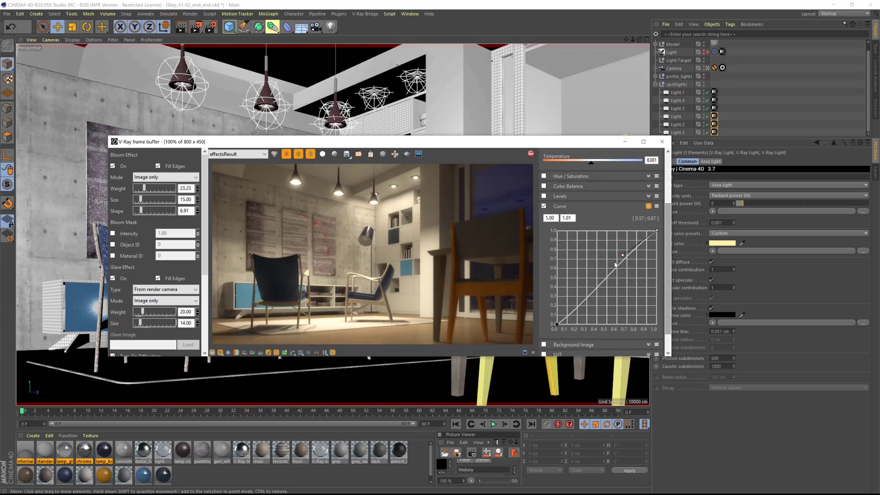